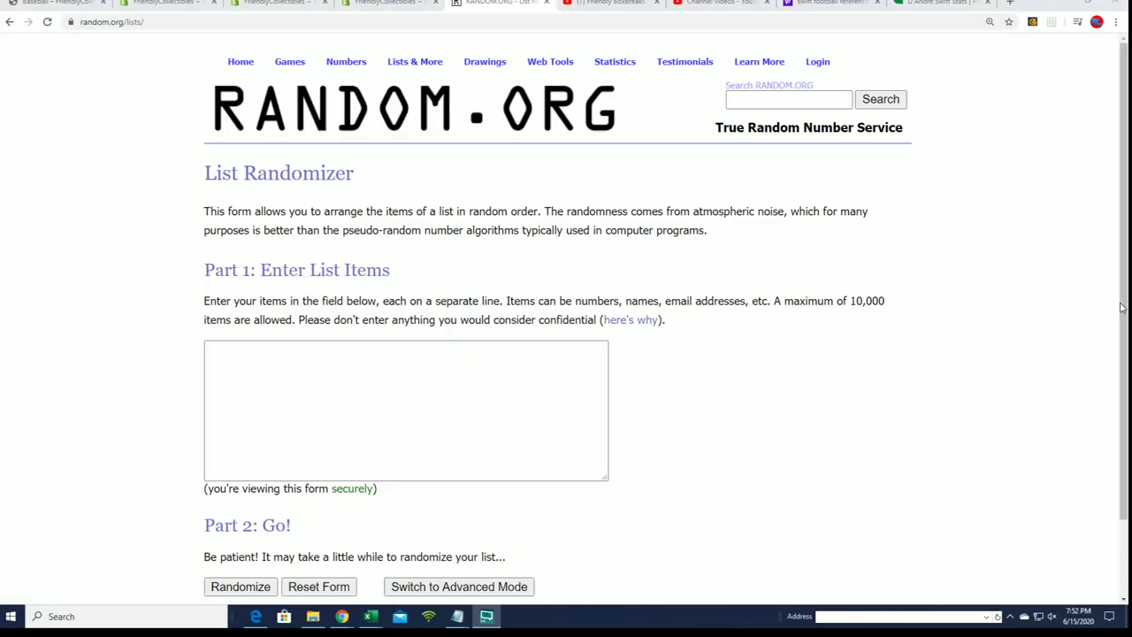
# Copy the block of owner names from the Notepad list and paste it into the List Randomizer's item field
pyautogui.click(457, 616)
pyautogui.moveTo(508, 164); pyautogui.dragTo(701, 55)
pyautogui.moveTo(660, 92); pyautogui.dragTo(620, 79)
pyautogui.moveTo(632, 448); pyautogui.dragTo(541, 124)
pyautogui.rightClick(541, 152)
pyautogui.click(584, 196)
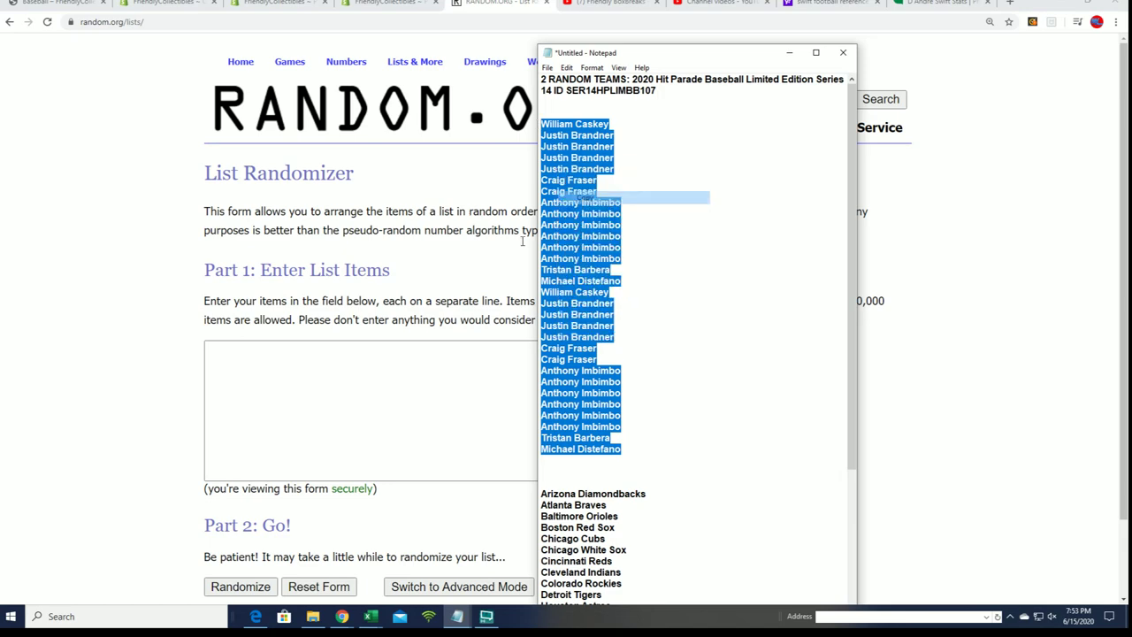
pyautogui.rightClick(249, 370)
pyautogui.click(252, 453)
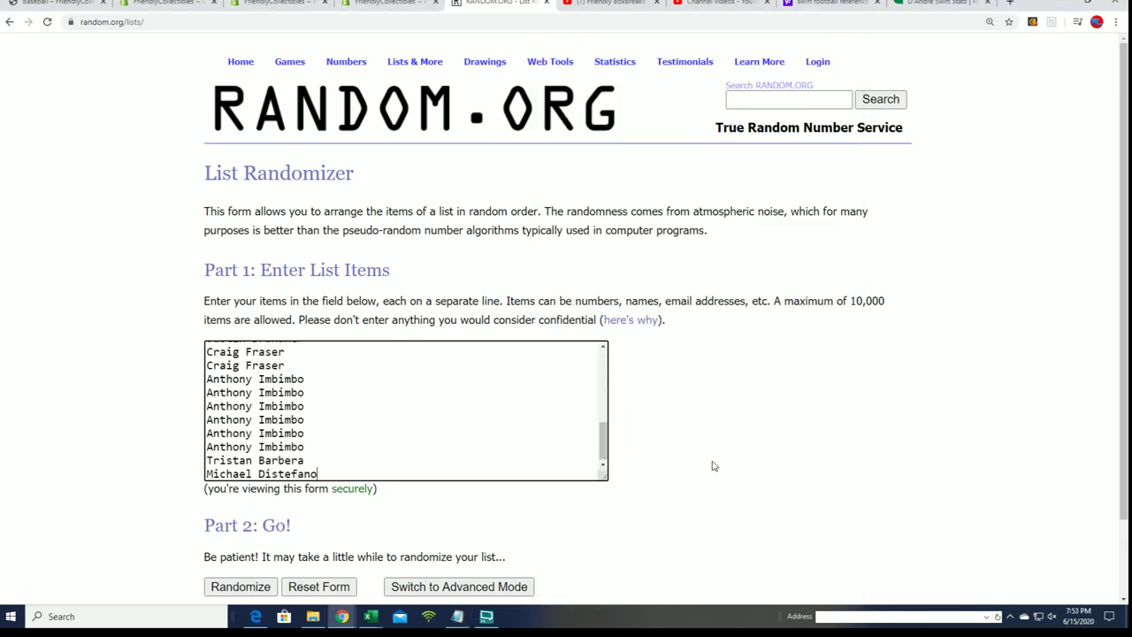
# Randomize the list of owner names seven times in total
pyautogui.scroll(-2, 235, 531)
pyautogui.click(241, 498)
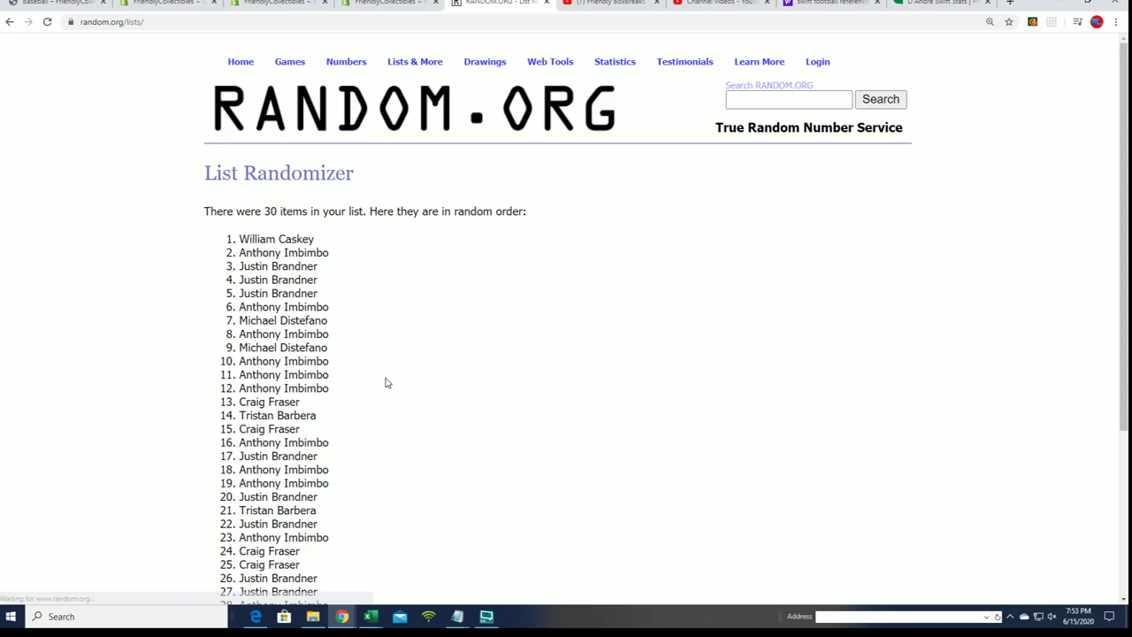
pyautogui.scroll(-3, 361, 408)
pyautogui.click(227, 496)
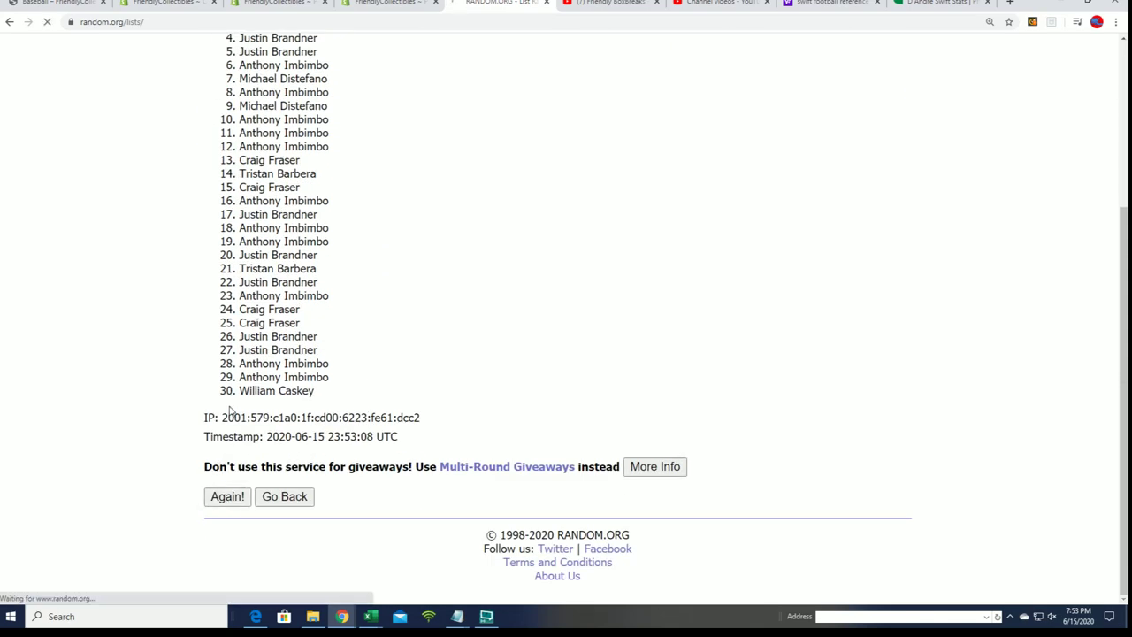
pyautogui.click(237, 495)
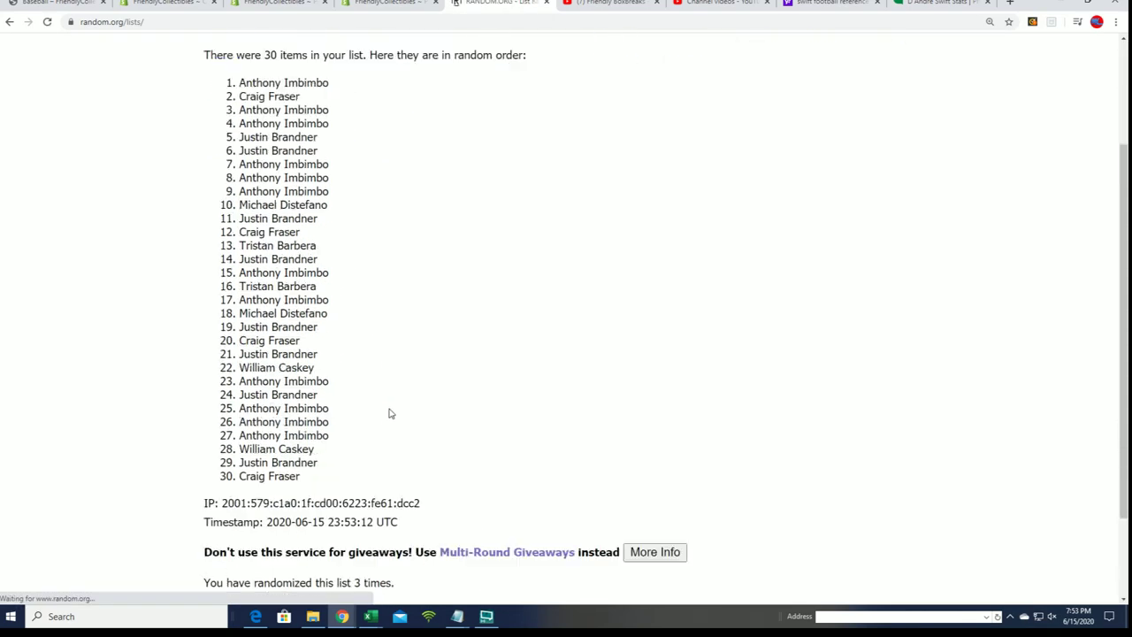
pyautogui.scroll(-1, 389, 410)
pyautogui.scroll(-3, 205, 548)
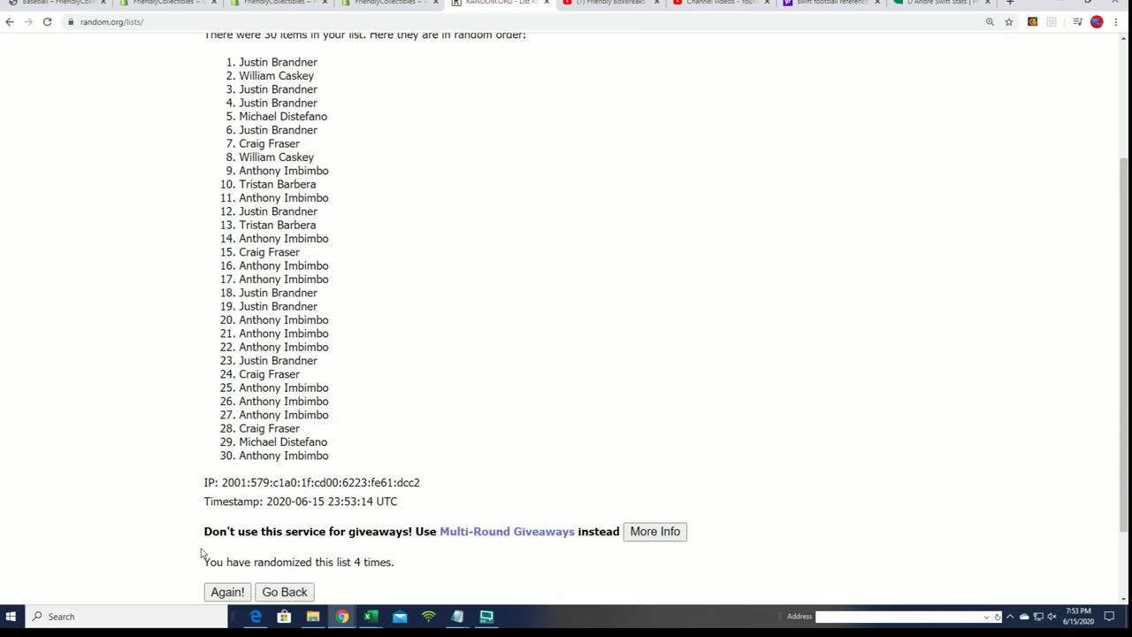
pyautogui.click(225, 497)
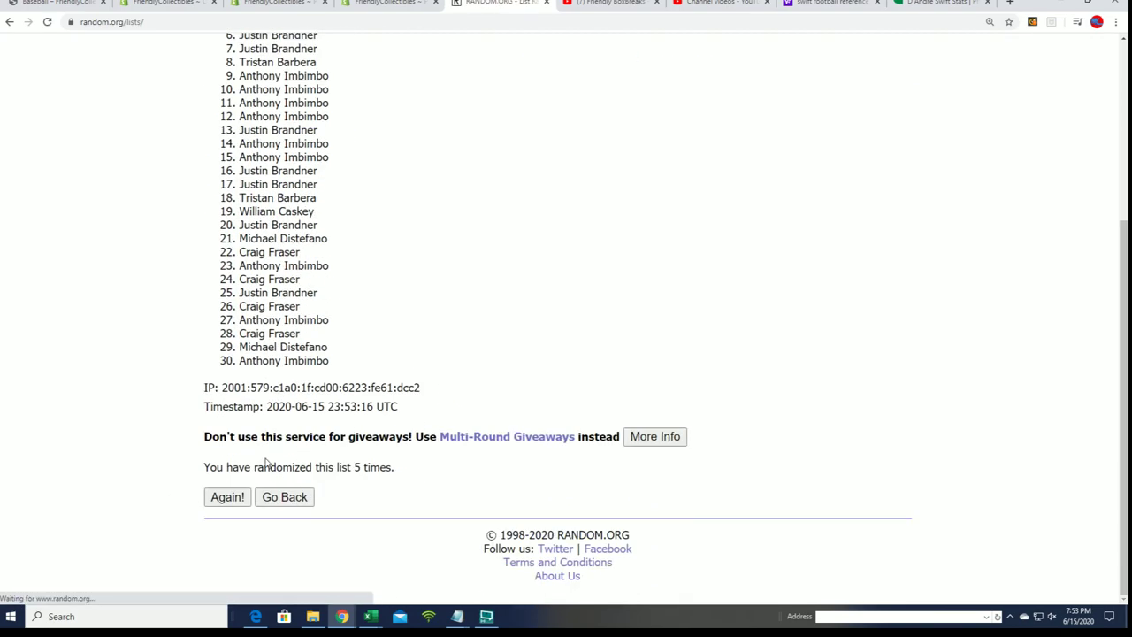
pyautogui.click(227, 497)
pyautogui.scroll(-3, 465, 405)
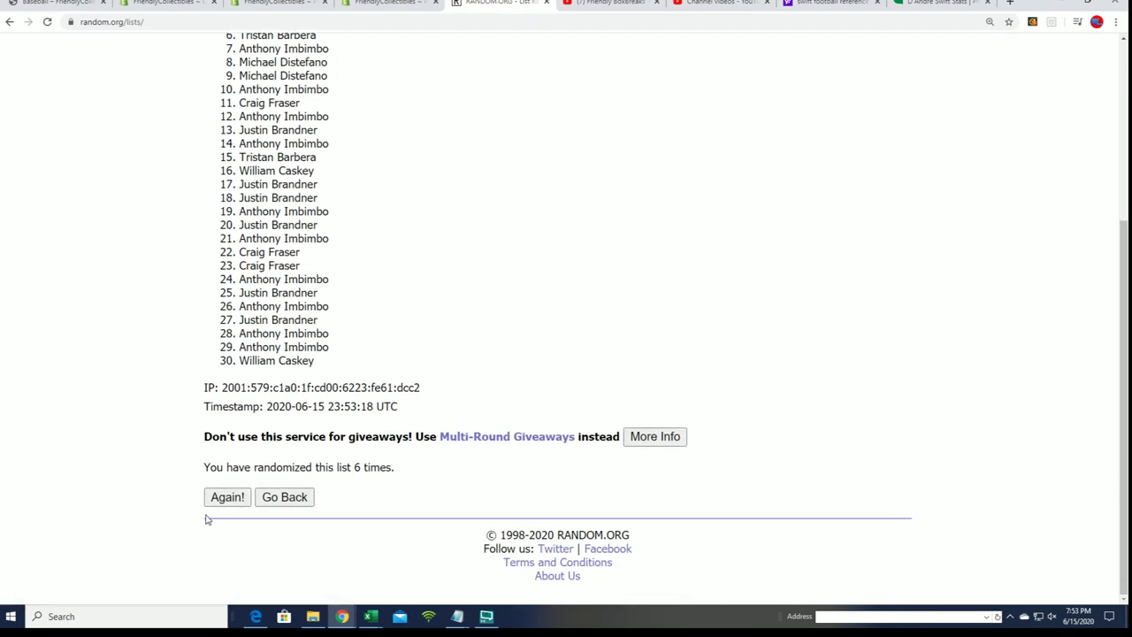
pyautogui.click(228, 496)
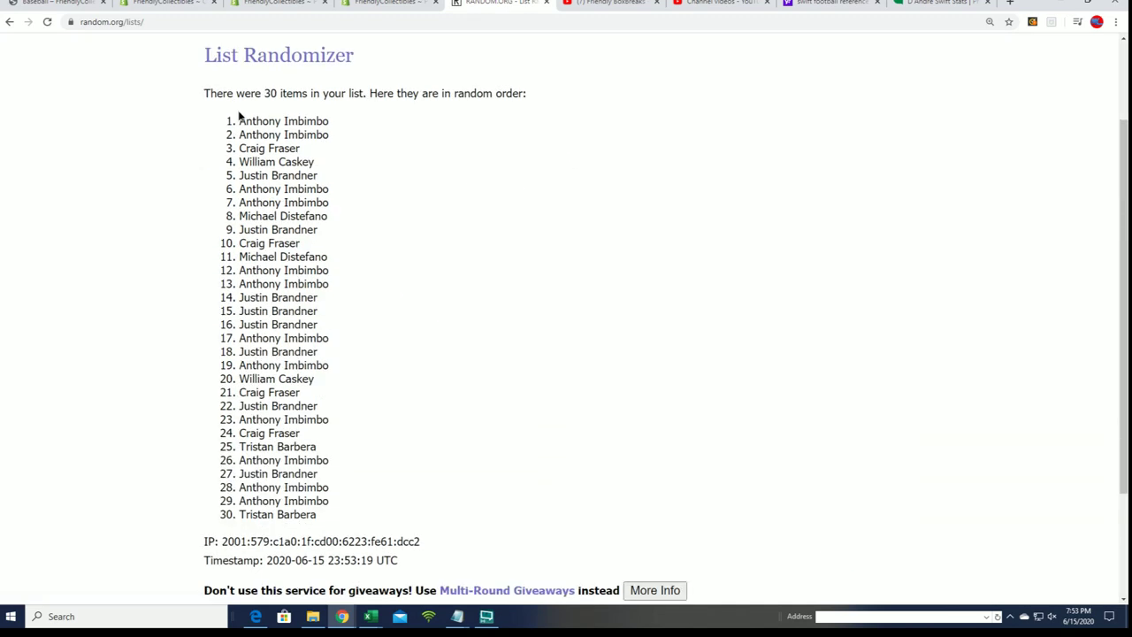
# Copy the randomized owner names and paste them as plain text into the OWNERS column of the Excel sheet, starting at A2
pyautogui.moveTo(239, 119); pyautogui.dragTo(356, 517)
pyautogui.rightClick(264, 215)
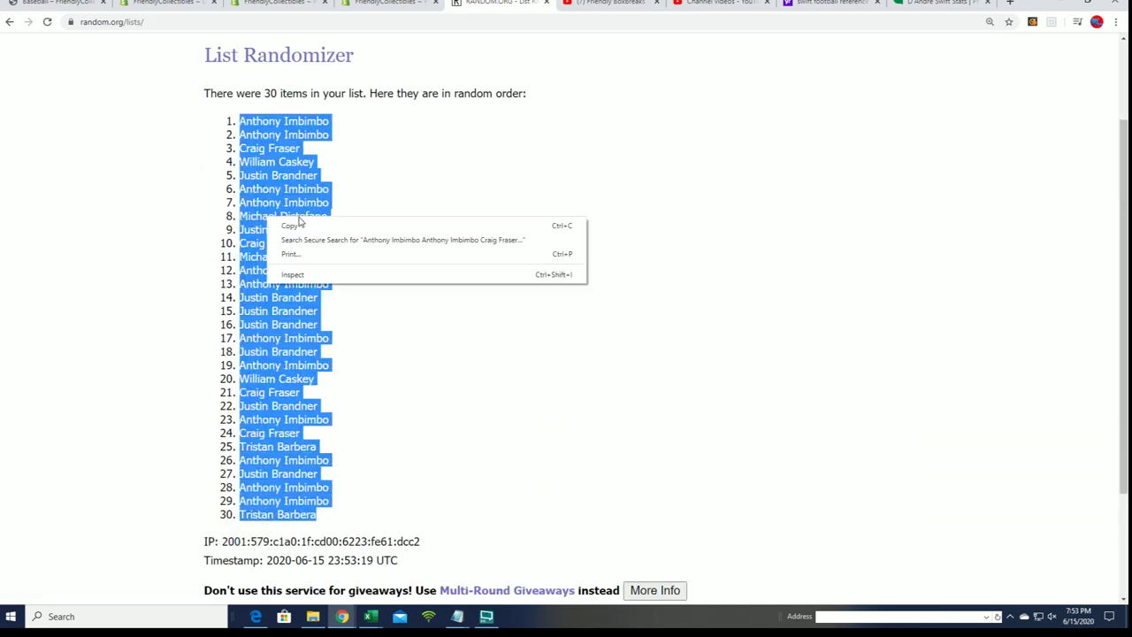
pyautogui.click(283, 225)
pyautogui.hotkey('alt', 'Tab')
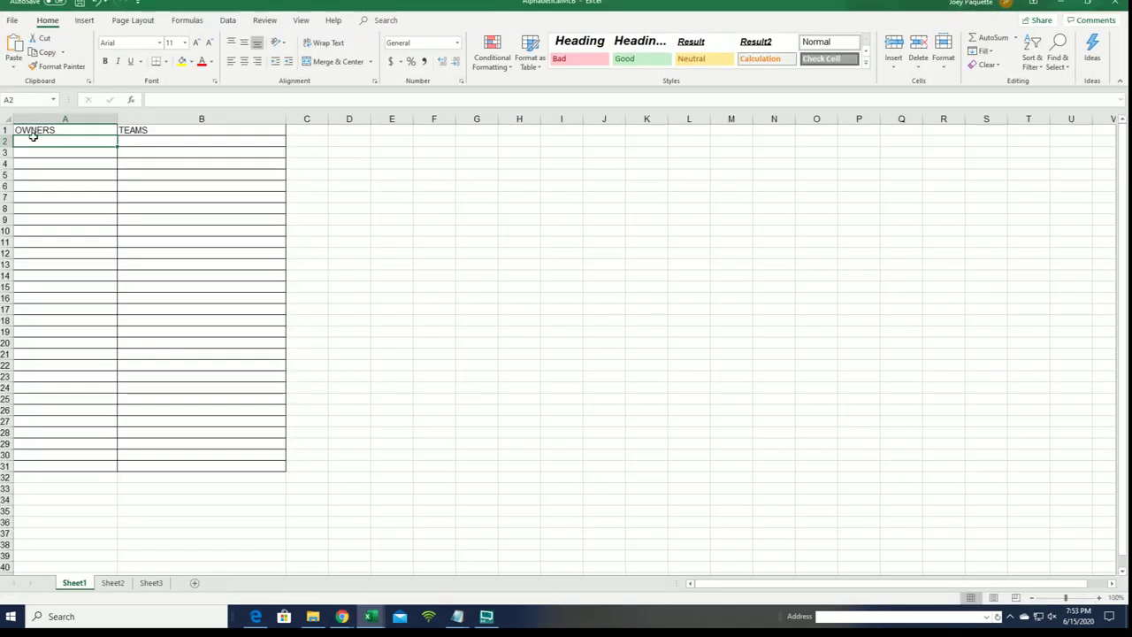
pyautogui.rightClick(33, 139)
pyautogui.click(70, 207)
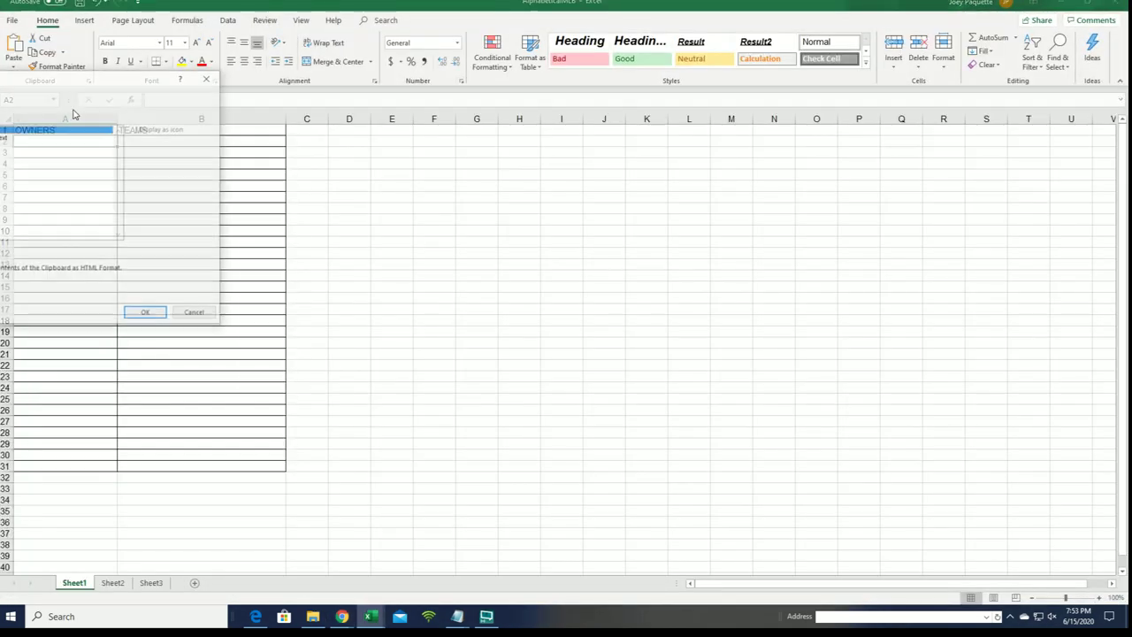
pyautogui.click(18, 138)
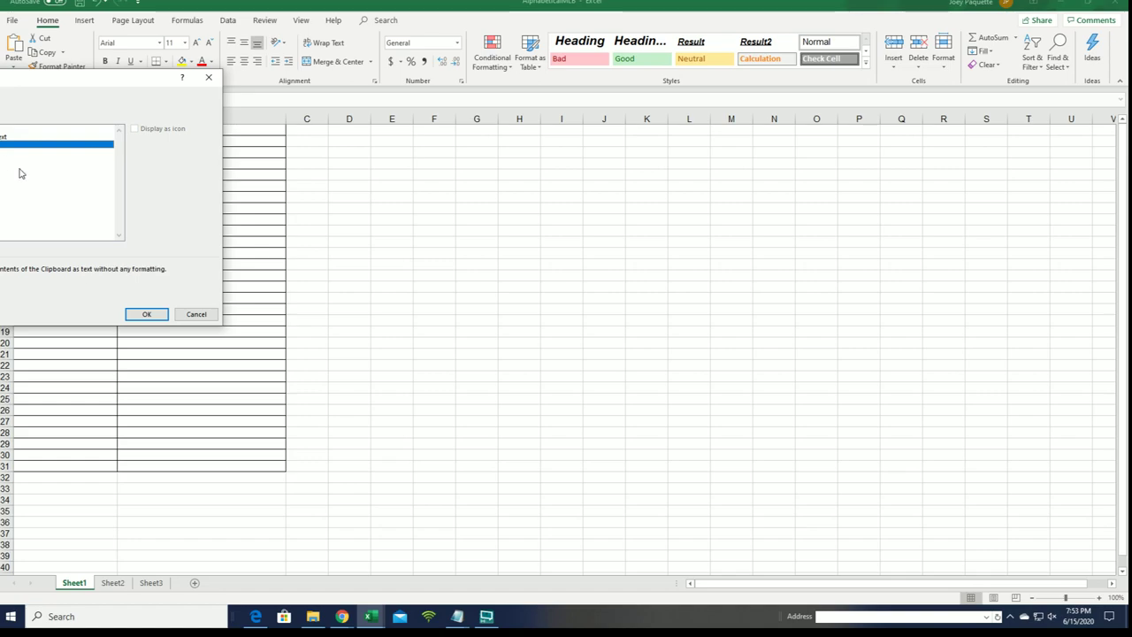
pyautogui.click(147, 314)
# Zoom the worksheet to 120% and narrow the OWNERS column to fit the names more closely
pyautogui.click(133, 142)
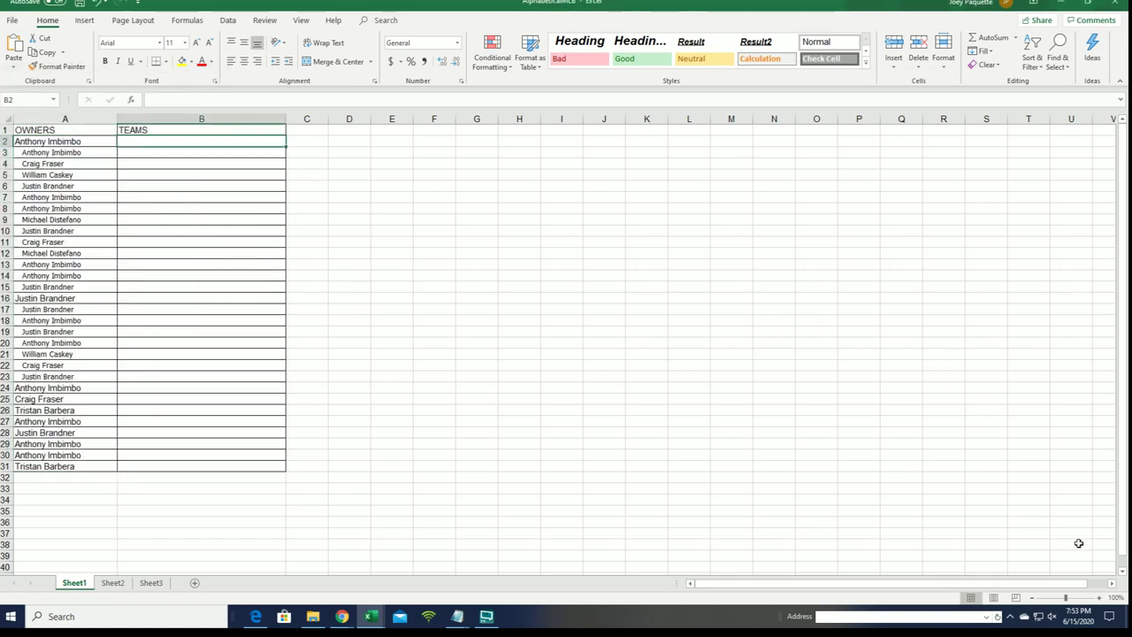
pyautogui.click(1099, 598)
pyautogui.click(1099, 598)
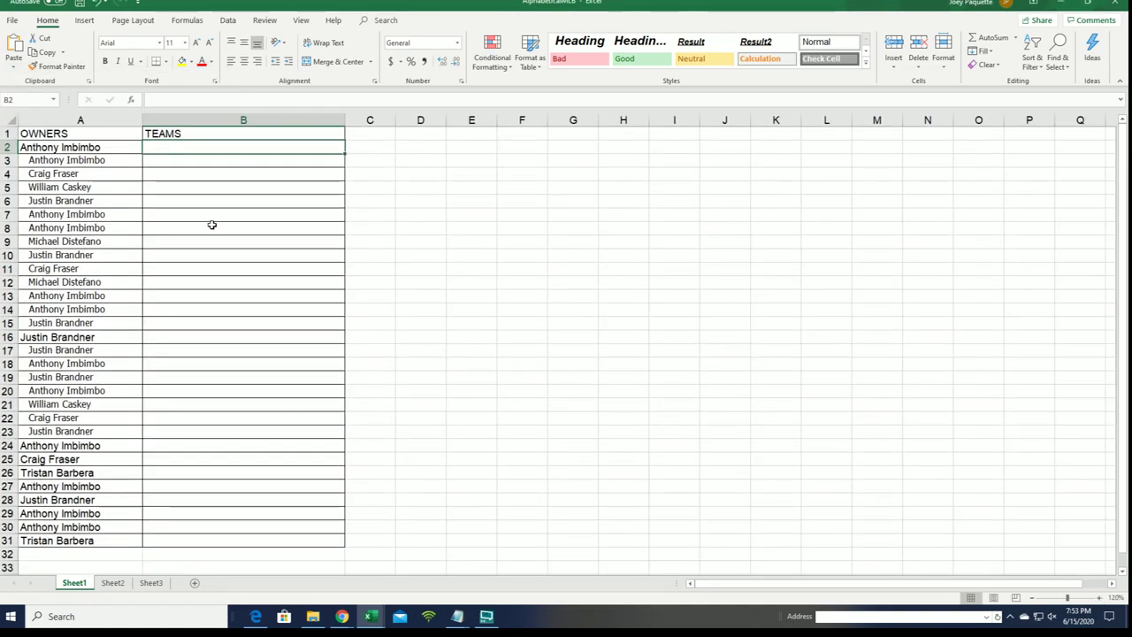
pyautogui.click(135, 120)
pyautogui.moveTo(139, 115); pyautogui.dragTo(117, 124)
pyautogui.click(218, 152)
# Switch back to RANDOM.ORG in the browser and open a blank List Randomizer form
pyautogui.click(1060, 4)
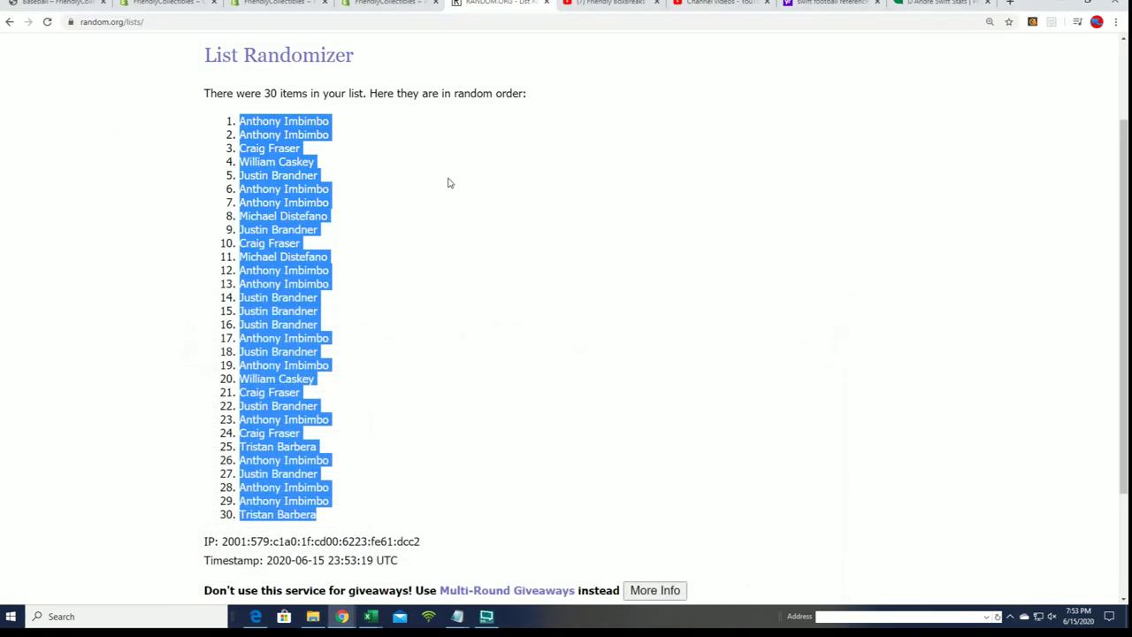
pyautogui.scroll(3, 434, 159)
pyautogui.click(415, 82)
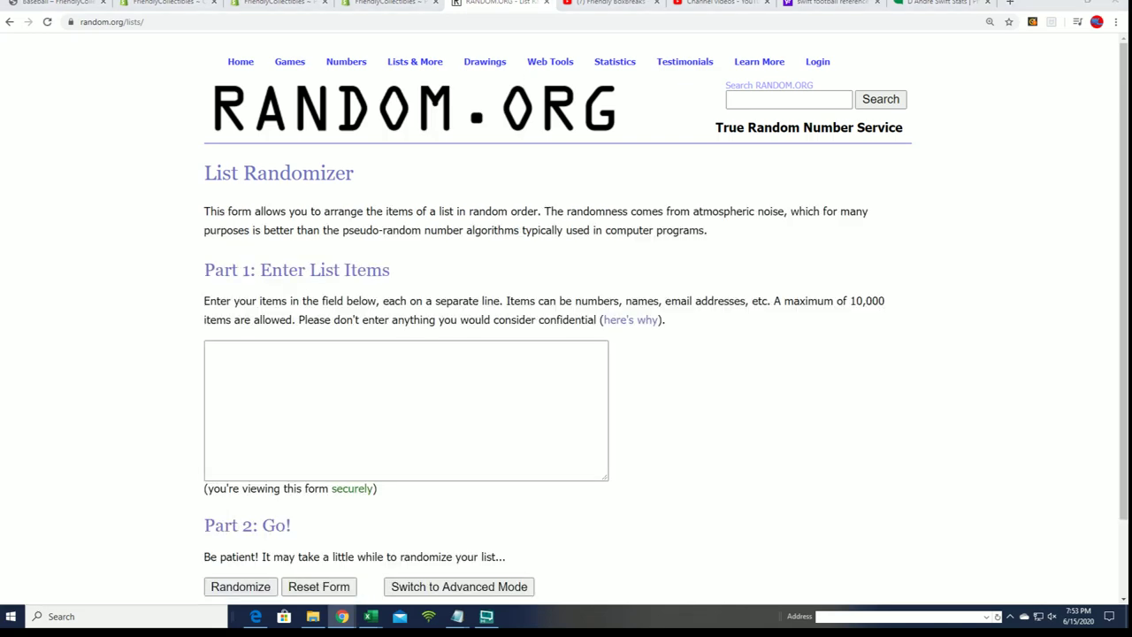
# Copy the baseball teams from Arizona Diamondbacks to Washington Nationals in Notepad and paste them into the randomizer's item field
pyautogui.hotkey('alt', 'Tab')
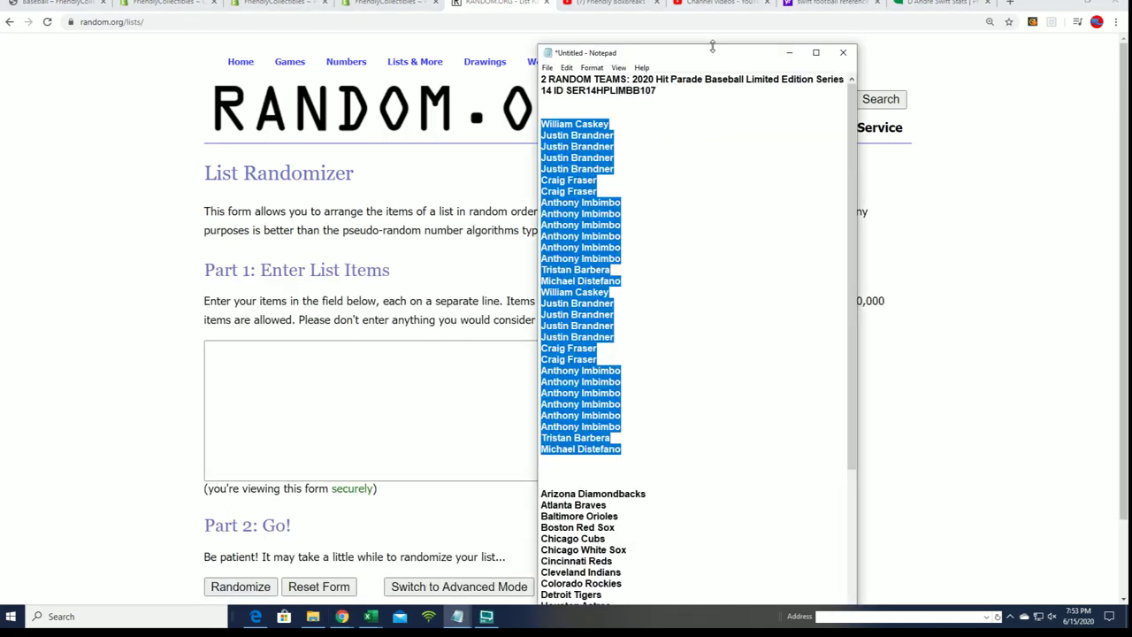
pyautogui.moveTo(712, 46); pyautogui.dragTo(715, 2)
pyautogui.moveTo(647, 591); pyautogui.dragTo(540, 262)
pyautogui.rightClick(584, 299)
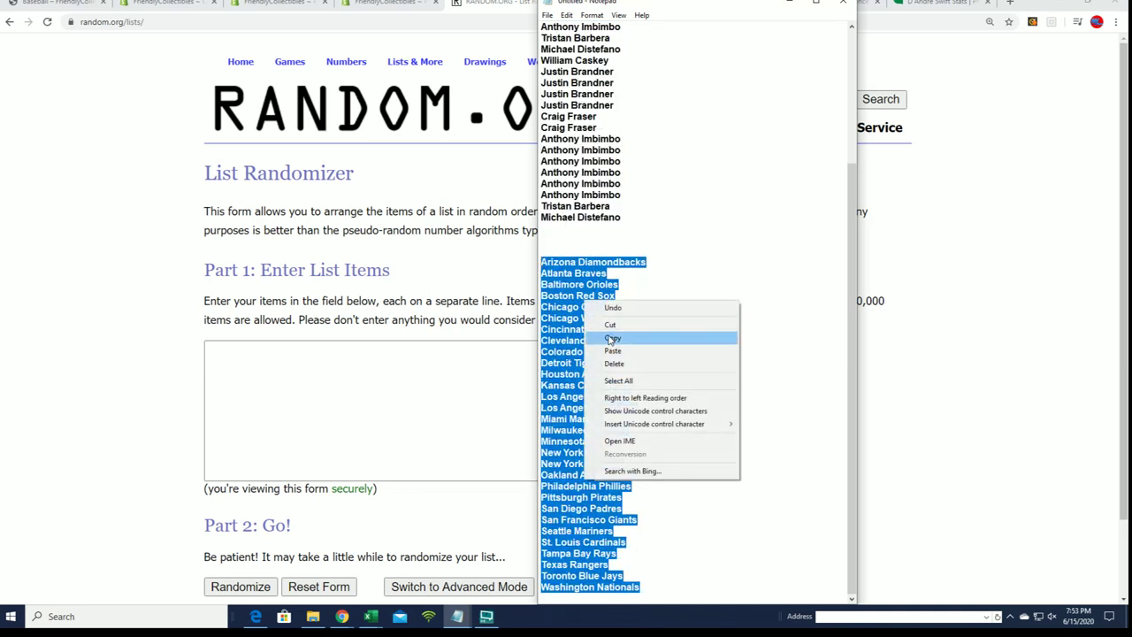
pyautogui.click(608, 341)
pyautogui.click(212, 352)
pyautogui.rightClick(212, 352)
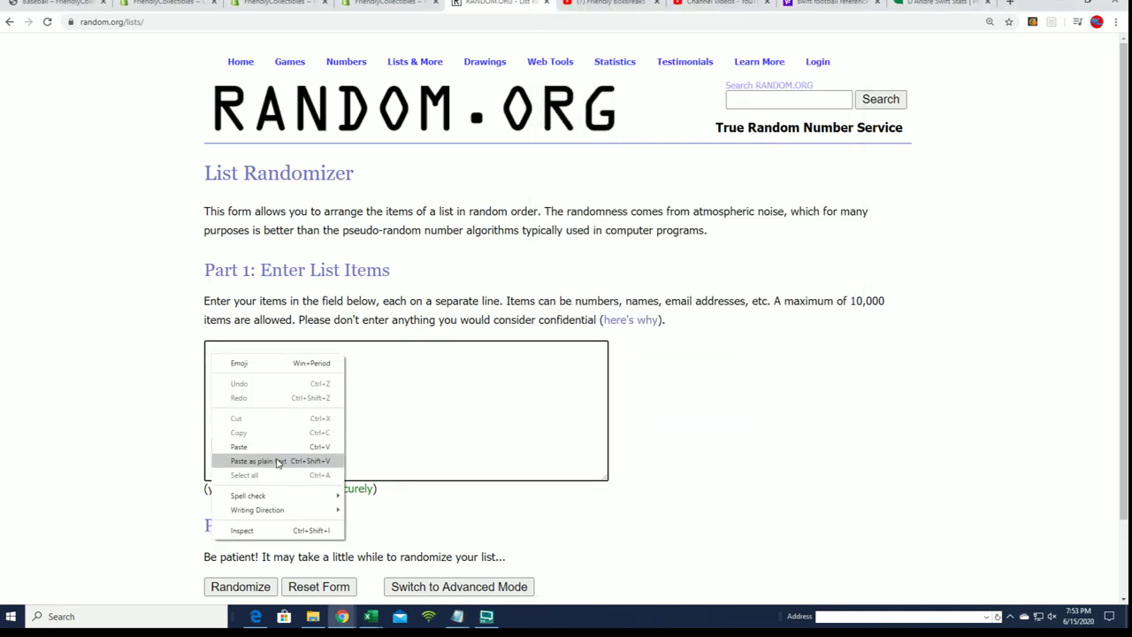
pyautogui.click(253, 455)
# Randomize the list of baseball teams seven times in total
pyautogui.scroll(-1, 632, 377)
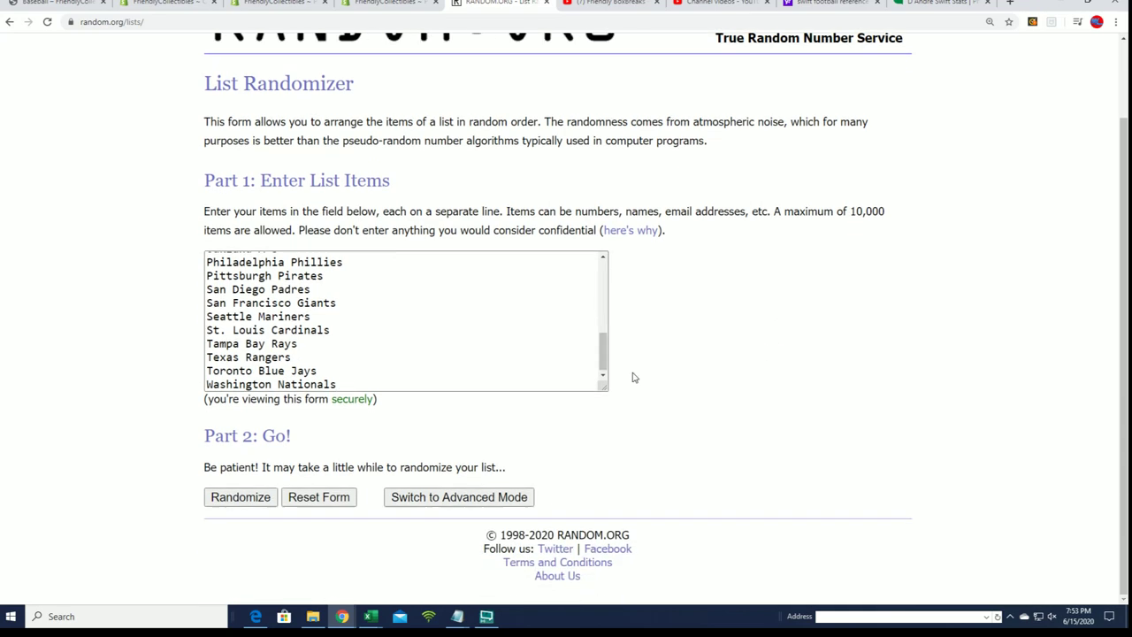
pyautogui.click(253, 496)
pyautogui.scroll(-2, 228, 499)
pyautogui.click(227, 497)
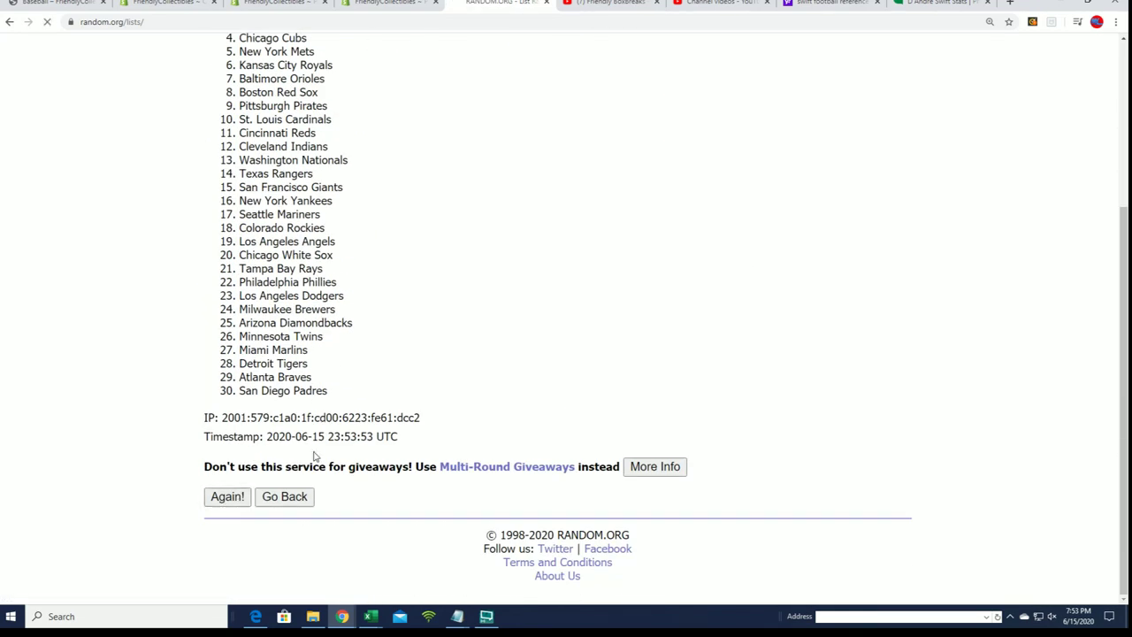
pyautogui.scroll(-3, 227, 497)
pyautogui.click(227, 496)
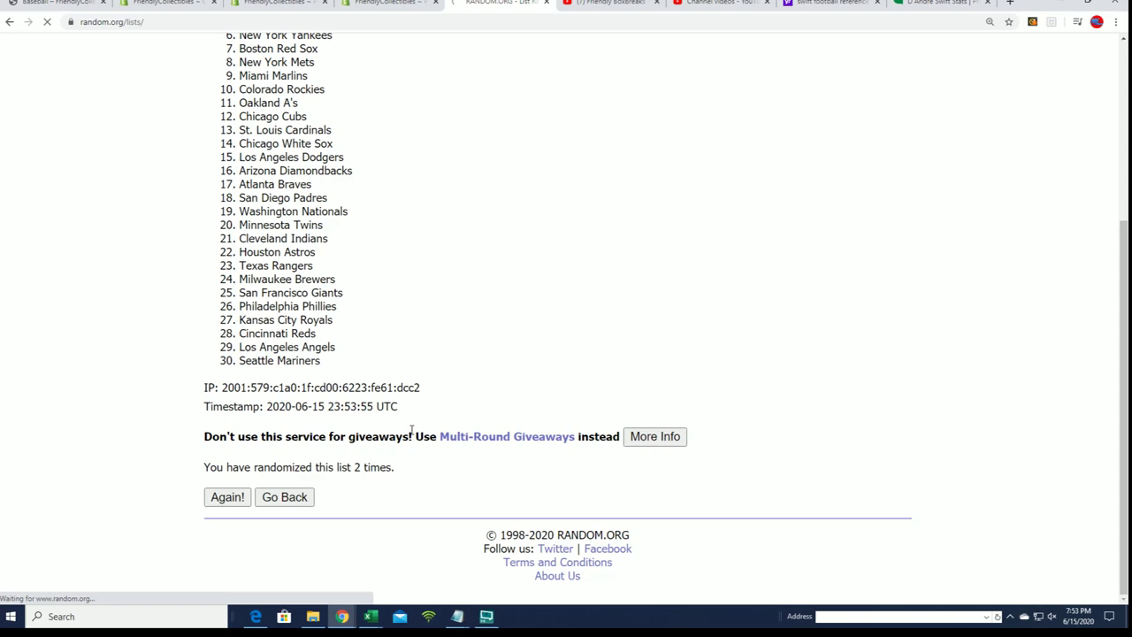
pyautogui.scroll(-2, 188, 530)
pyautogui.scroll(-1, 185, 530)
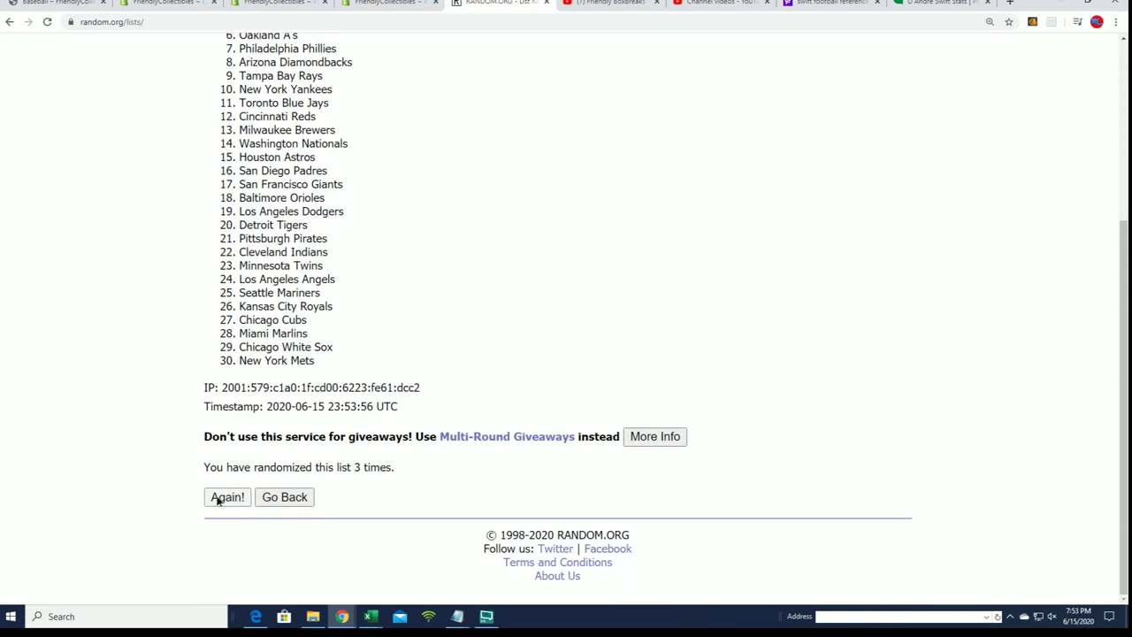
pyautogui.click(221, 496)
pyautogui.click(234, 494)
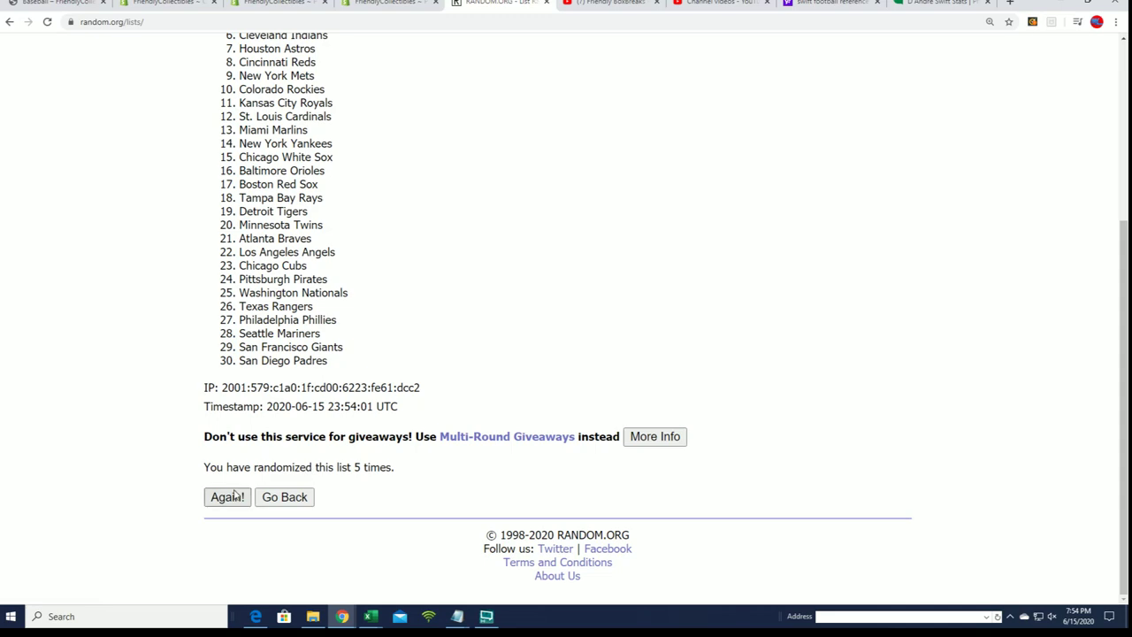
pyautogui.click(227, 497)
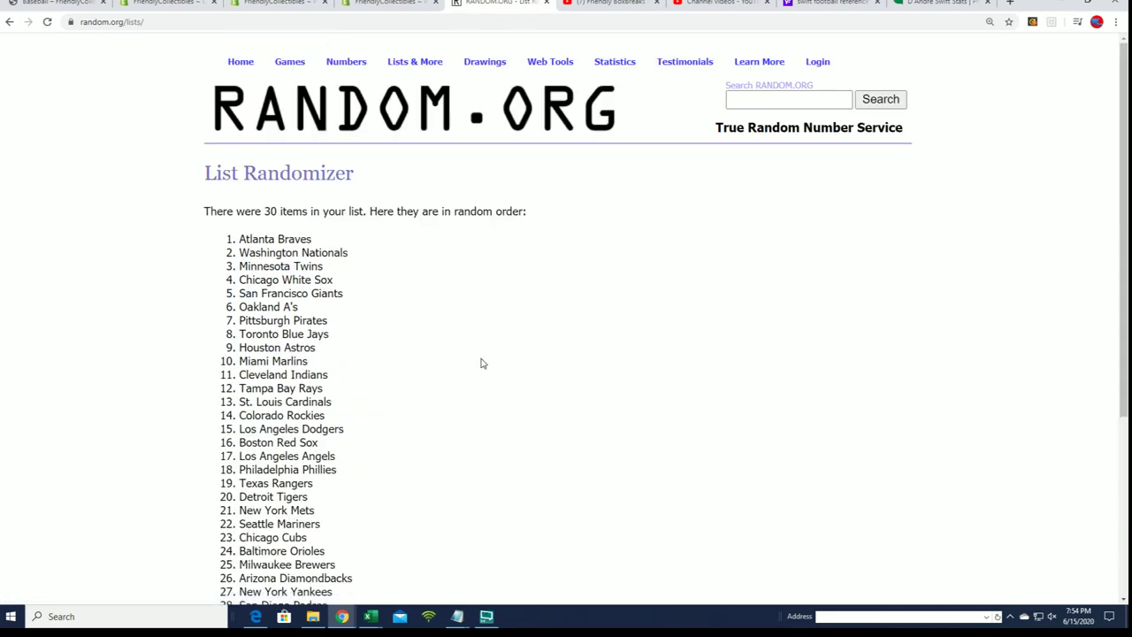
pyautogui.scroll(-3, 439, 353)
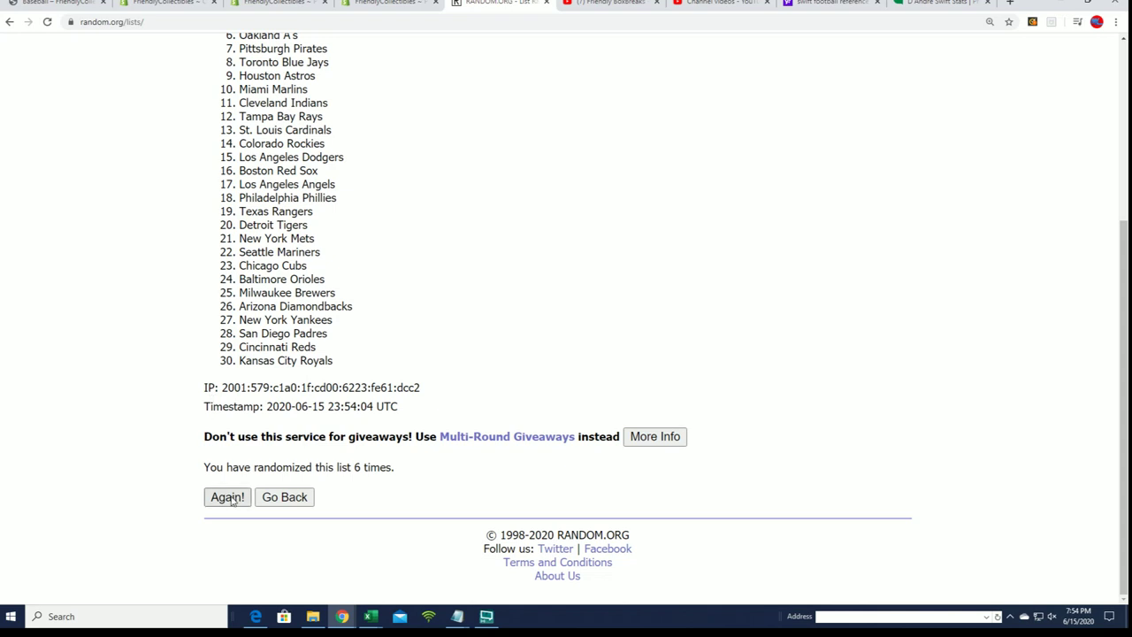
pyautogui.click(228, 497)
pyautogui.scroll(-2, 414, 351)
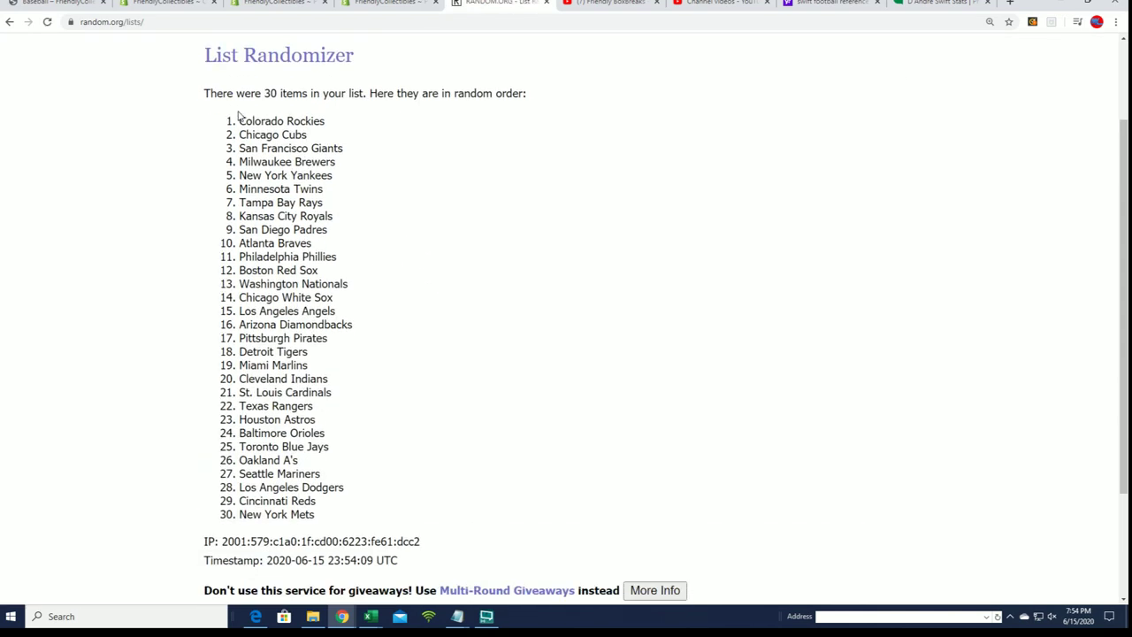
# Copy the randomized team list and paste it as text into the TEAMS column of the Excel sheet, starting at B2
pyautogui.moveTo(238, 115); pyautogui.dragTo(323, 517)
pyautogui.rightClick(294, 485)
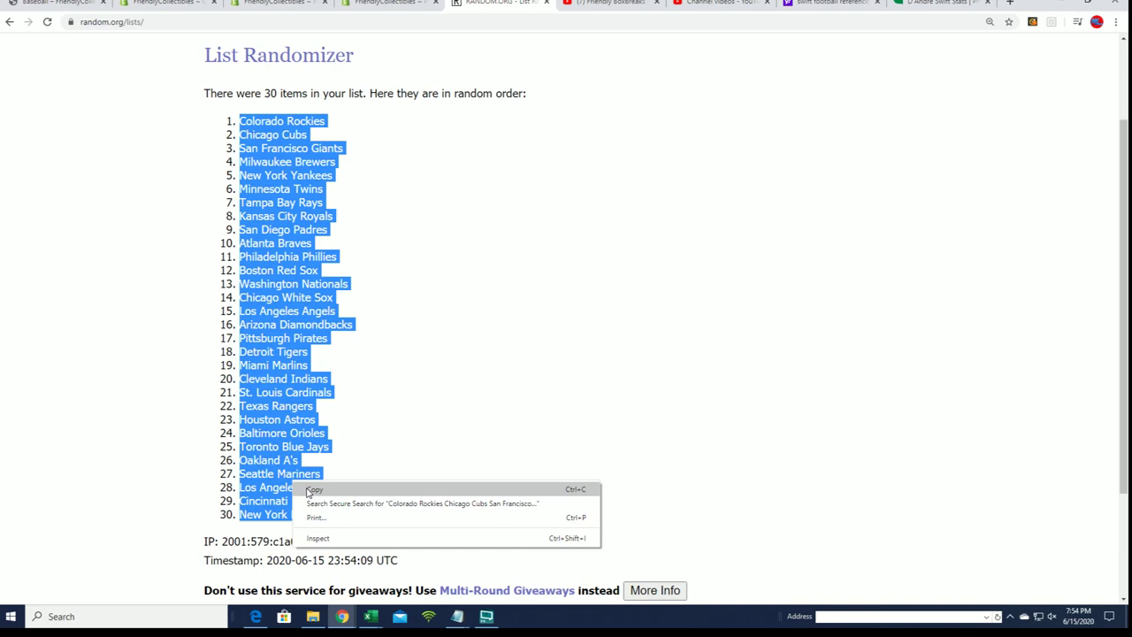
pyautogui.click(424, 493)
pyautogui.scroll(-2, 417, 503)
pyautogui.scroll(2, 422, 497)
pyautogui.scroll(1, 421, 497)
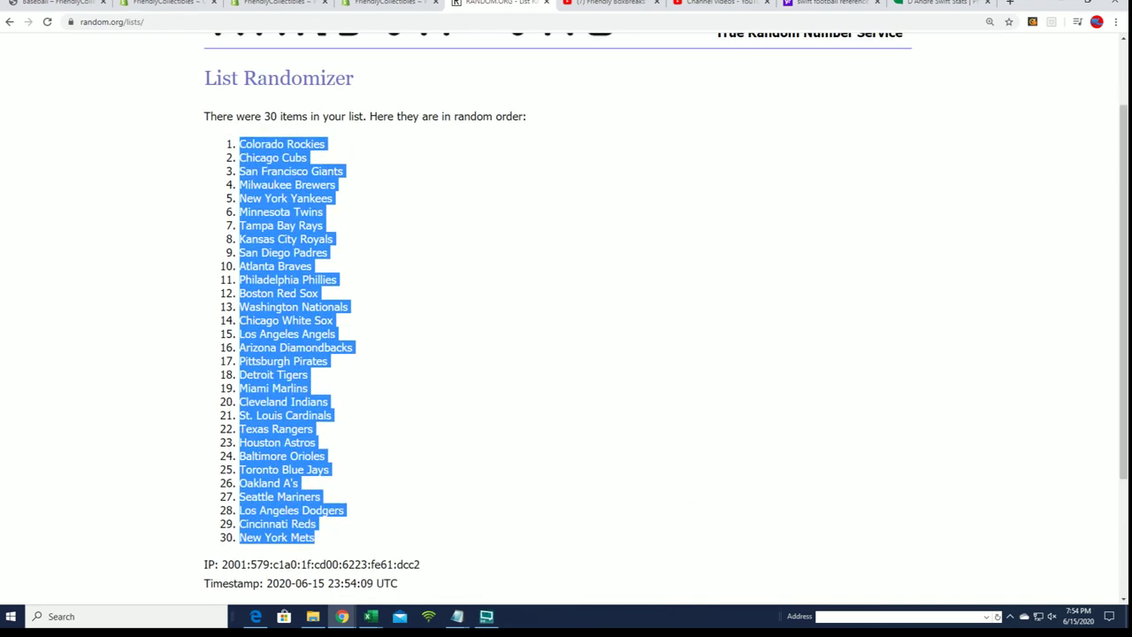
pyautogui.hotkey('alt', 'Tab')
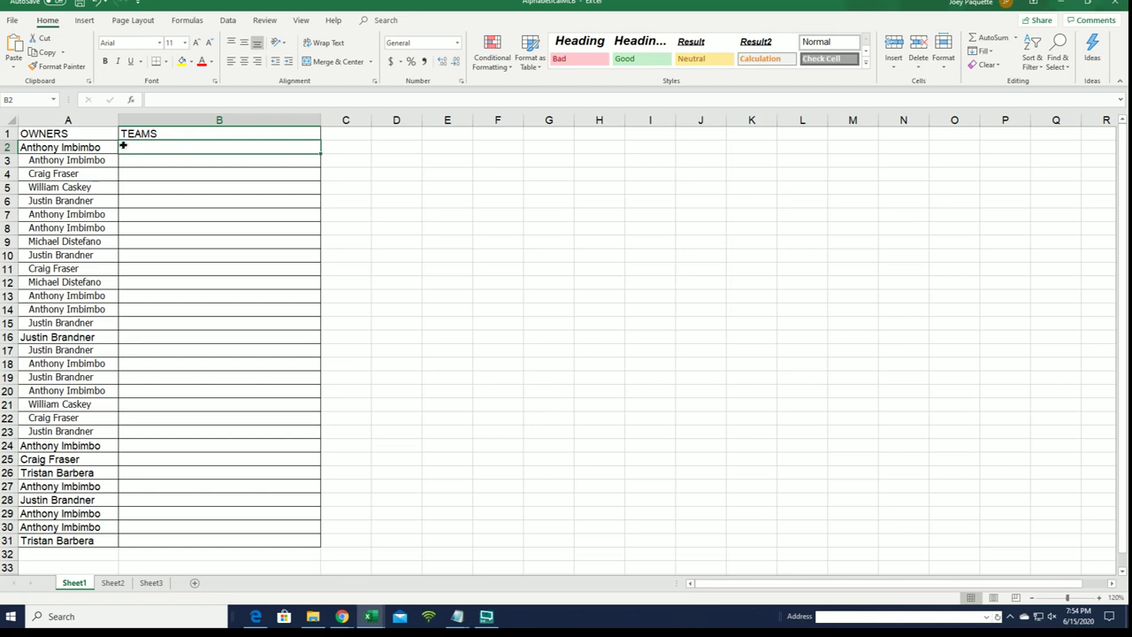
pyautogui.rightClick(124, 144)
pyautogui.click(163, 213)
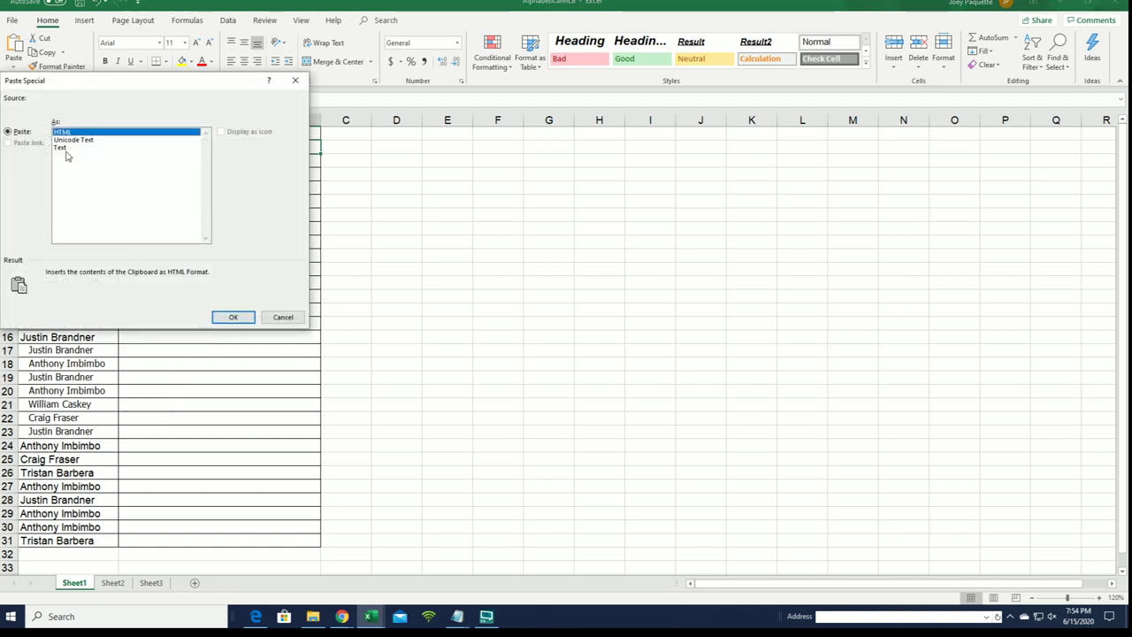
pyautogui.click(64, 147)
pyautogui.click(221, 317)
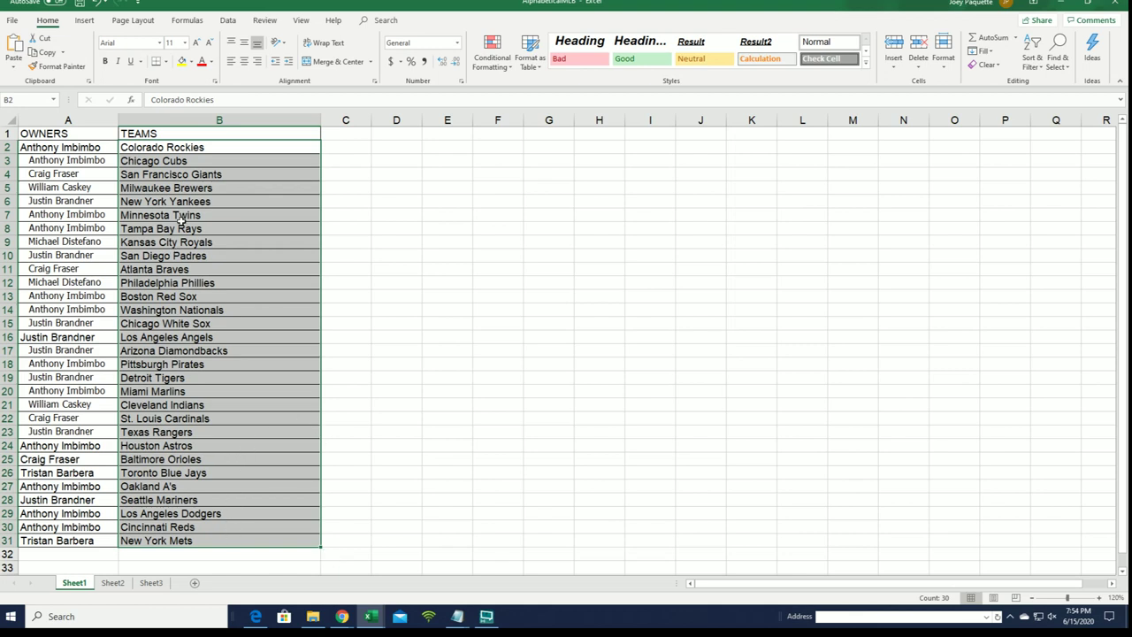
# Sort the TEAMS column from A to Z, expanding the selection so the owners move with their teams
pyautogui.click(1033, 59)
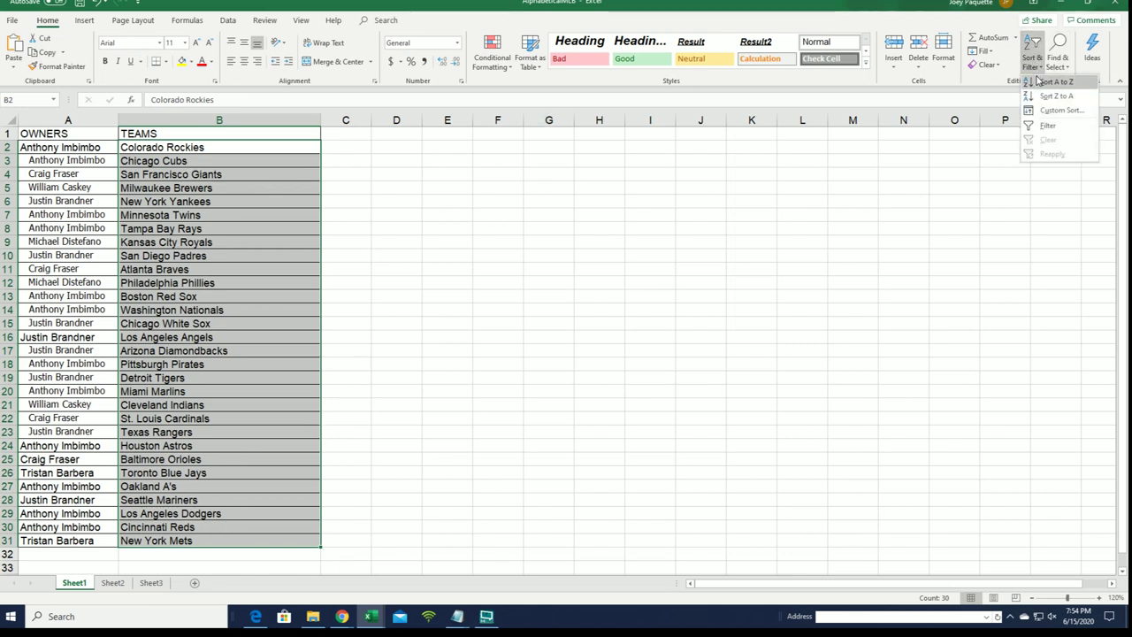
pyautogui.click(1052, 82)
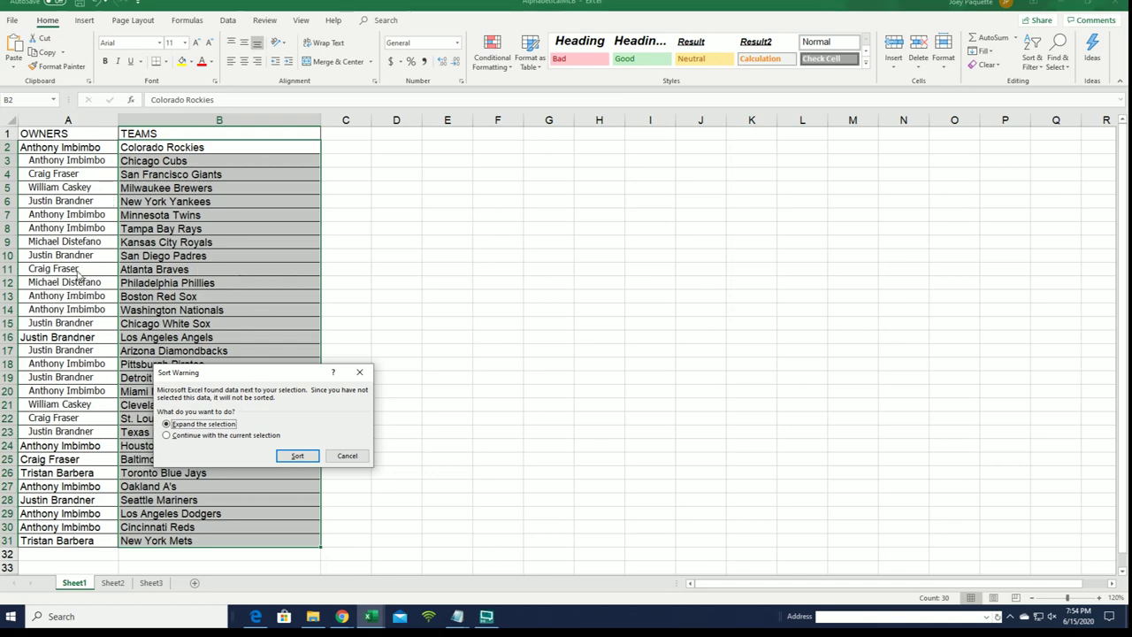
pyautogui.click(297, 455)
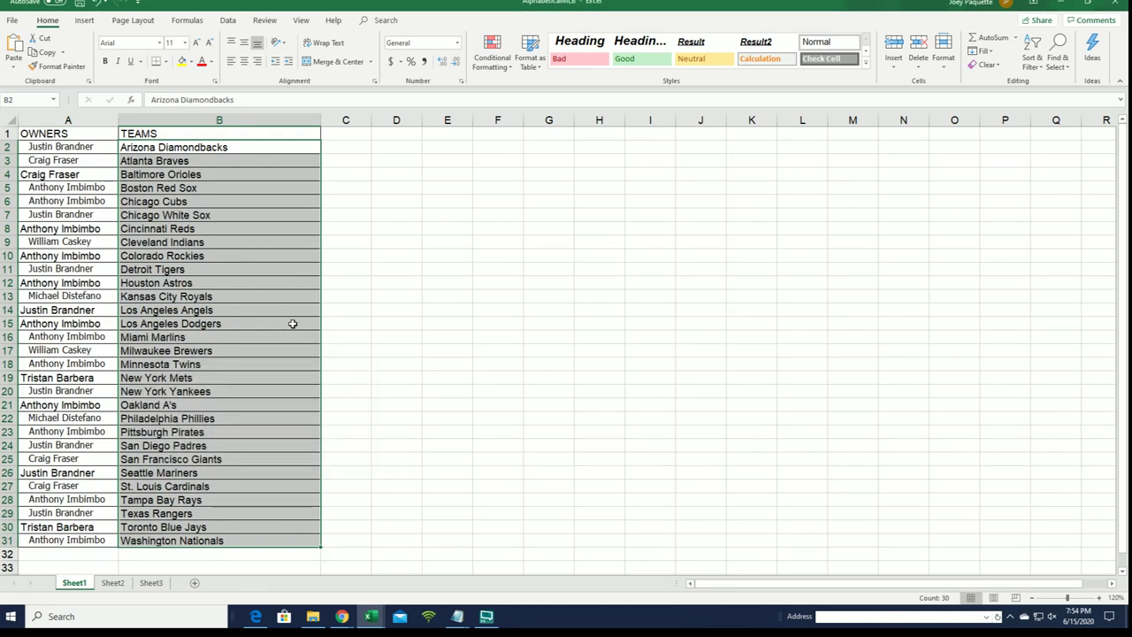
pyautogui.click(95, 159)
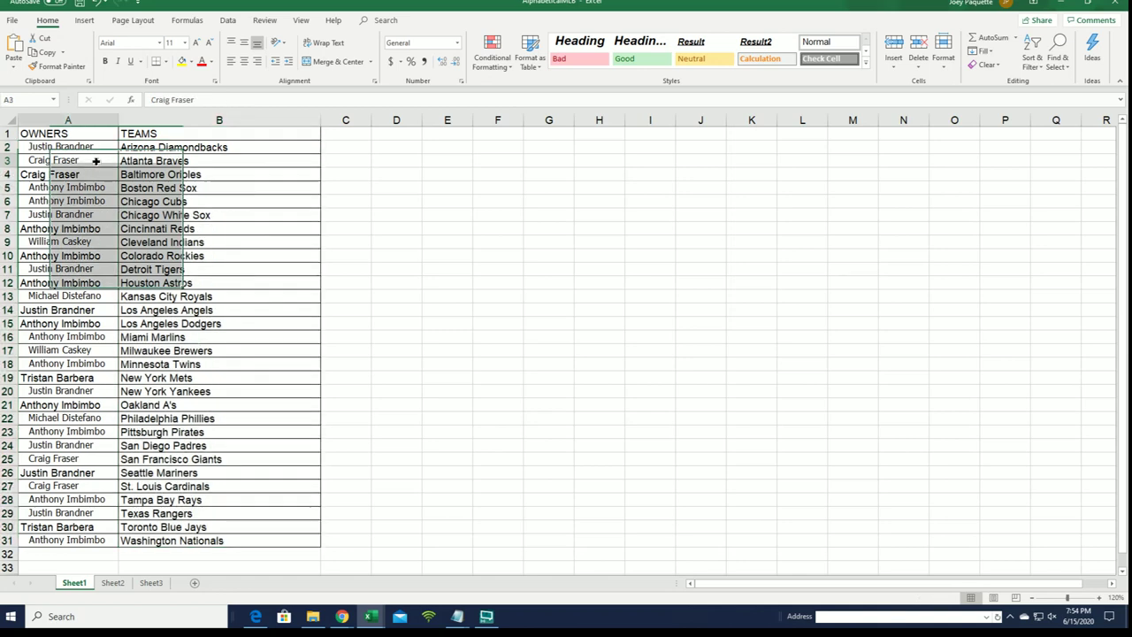
pyautogui.click(93, 288)
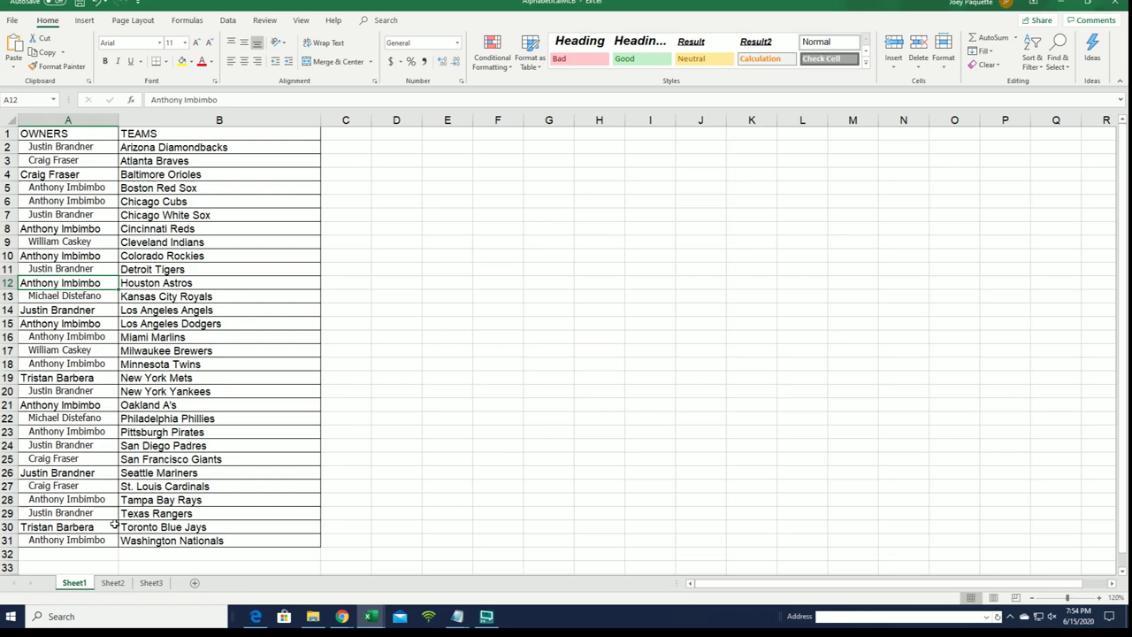
pyautogui.click(86, 186)
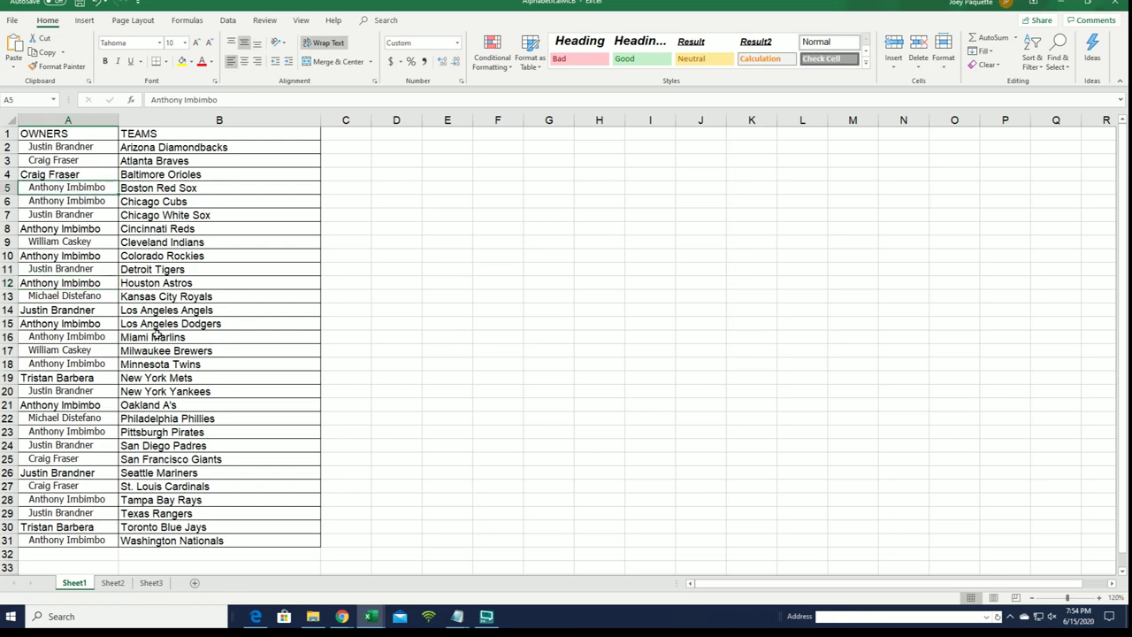